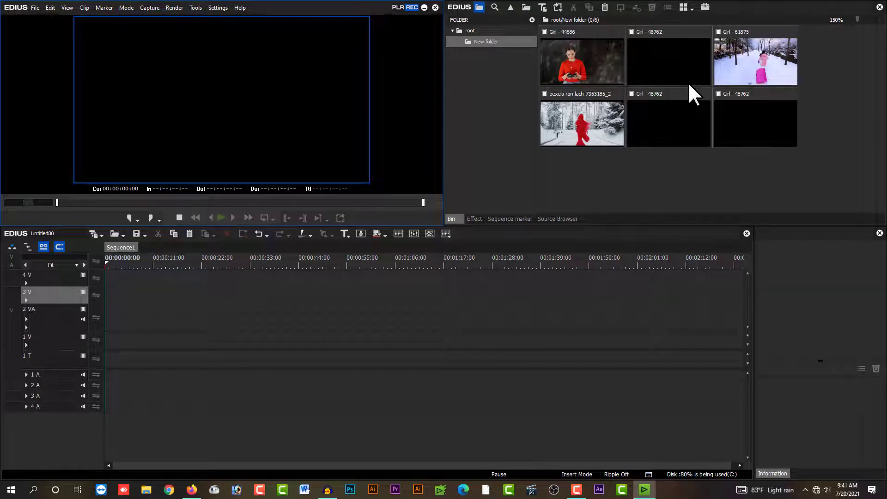
Step: Place the Girl - 44686 clip at the start of the 1 V track and play it to 00:00:02:01
{"action": "left_click", "coordinate": [597, 78]}
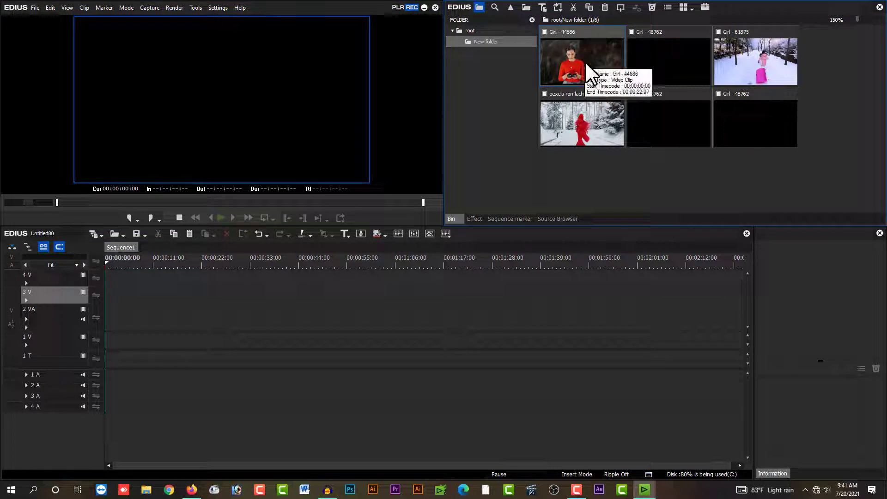
{"action": "left_click_drag", "start_coordinate": [581, 54], "coordinate": [92, 339]}
{"action": "left_click", "coordinate": [132, 266]}
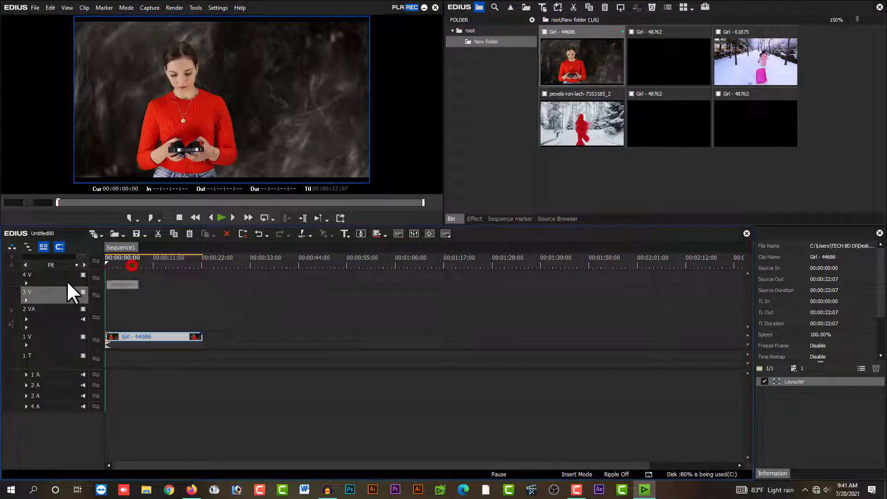
{"action": "scroll", "coordinate": [106, 300], "scroll_direction": "down", "scroll_amount": 3}
{"action": "scroll", "coordinate": [106, 300], "scroll_direction": "up", "scroll_amount": 5}
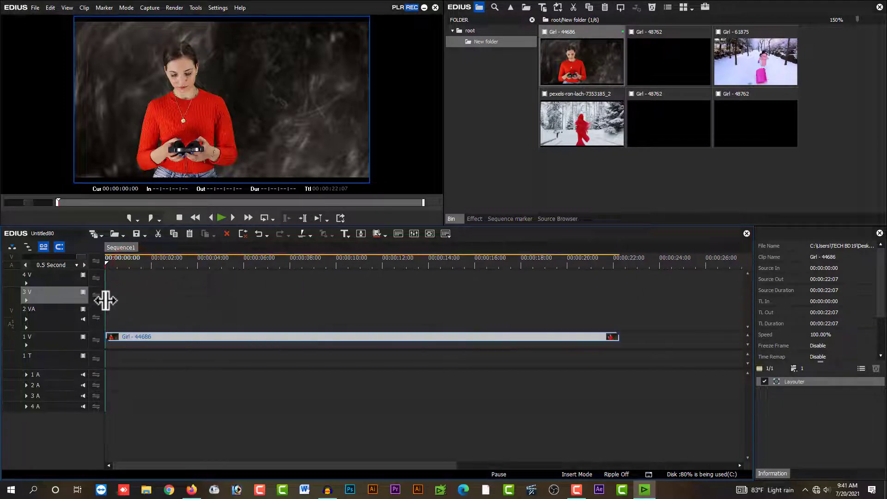
{"action": "key", "text": "space"}
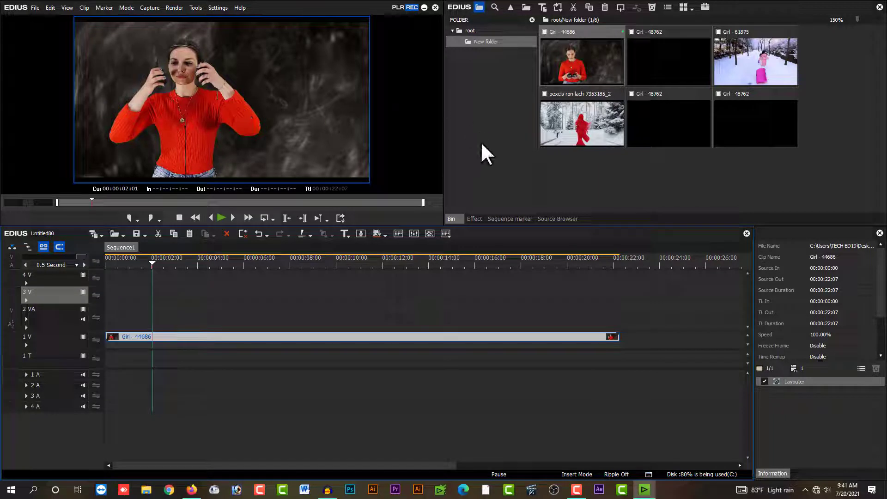
Step: Apply the Chrominance video filter to the Girl - 44686 clip and select it among the clip's effects
{"action": "left_click", "coordinate": [475, 219]}
{"action": "left_click", "coordinate": [485, 42]}
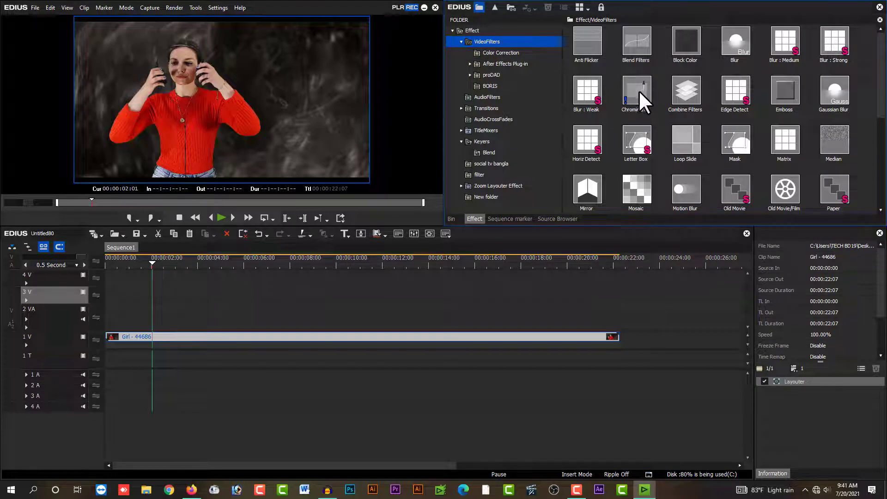
{"action": "left_click_drag", "start_coordinate": [638, 90], "coordinate": [219, 340]}
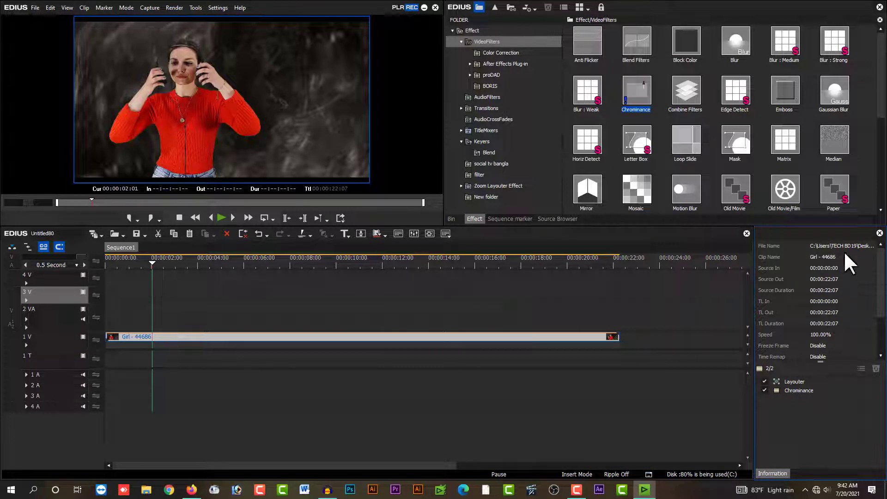
{"action": "left_click", "coordinate": [801, 389]}
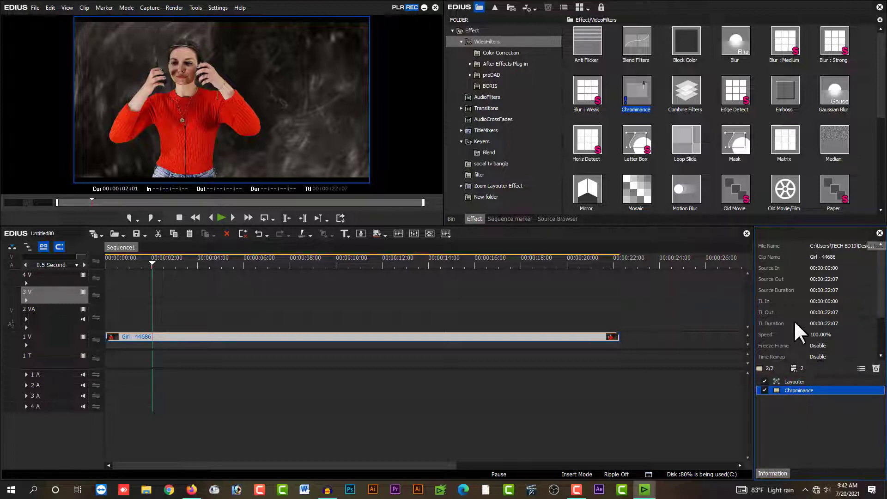
Step: Restore the Normal window layout
{"action": "left_click", "coordinate": [68, 7]}
{"action": "mouse_move", "coordinate": [124, 165]}
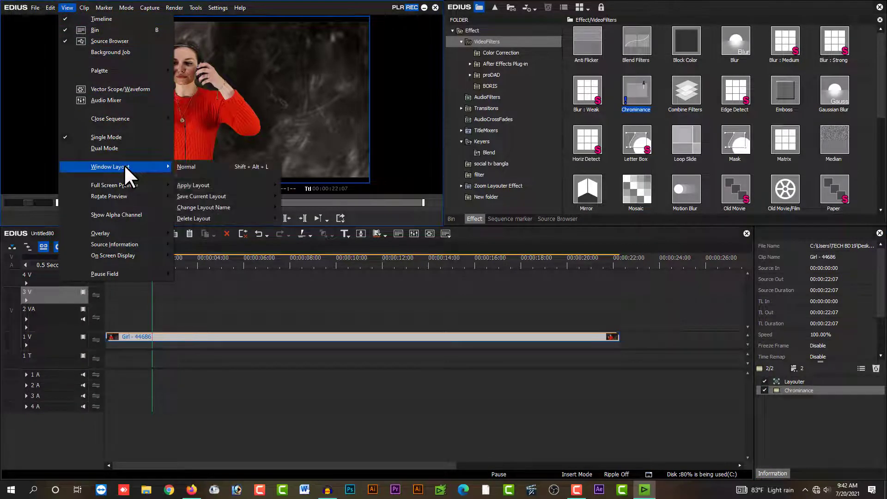
{"action": "left_click", "coordinate": [212, 165]}
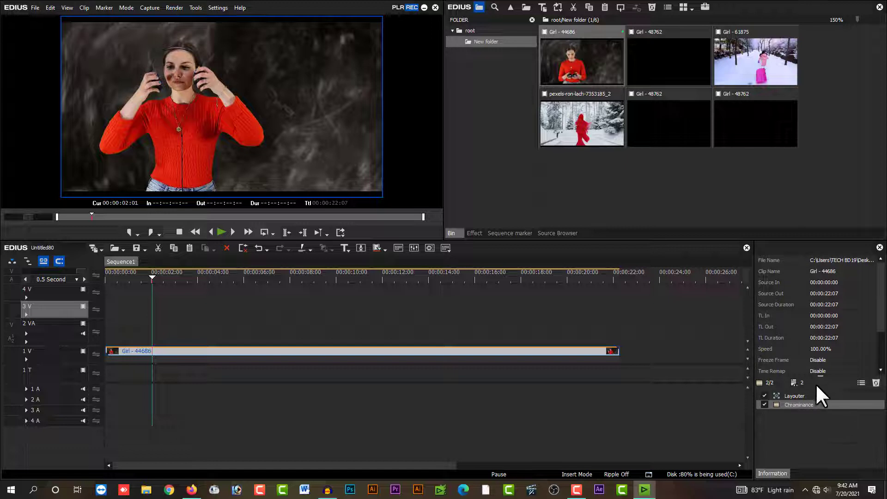
Step: Open the clip's Chrominance filter settings and sample the red sweater as the key color
{"action": "left_click", "coordinate": [795, 403]}
{"action": "double_click", "coordinate": [795, 403]}
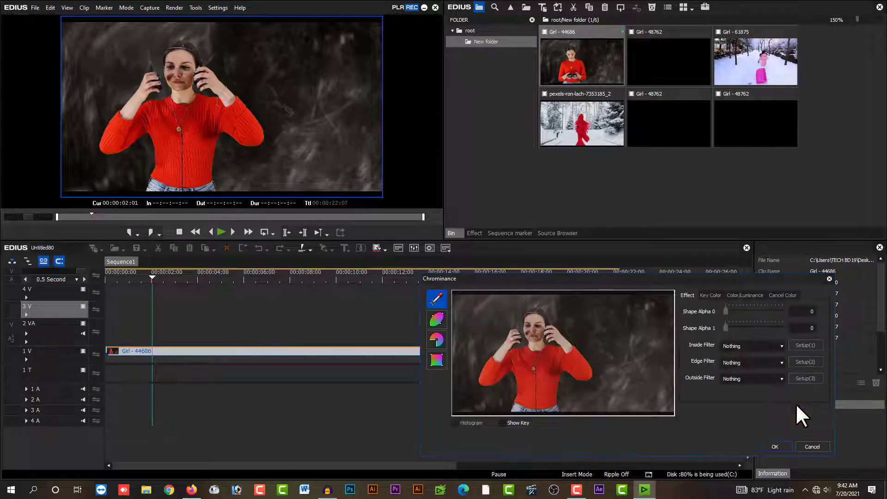
{"action": "left_click_drag", "start_coordinate": [527, 275], "coordinate": [392, 229]}
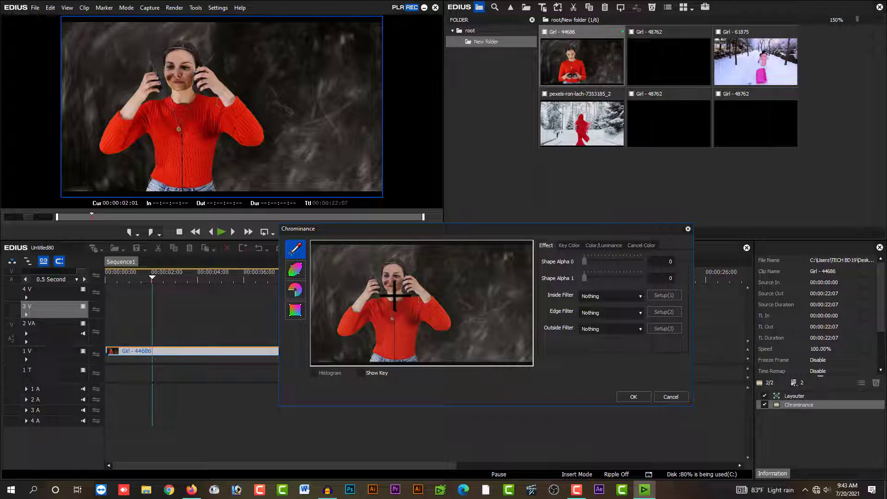
{"action": "left_click", "coordinate": [401, 323]}
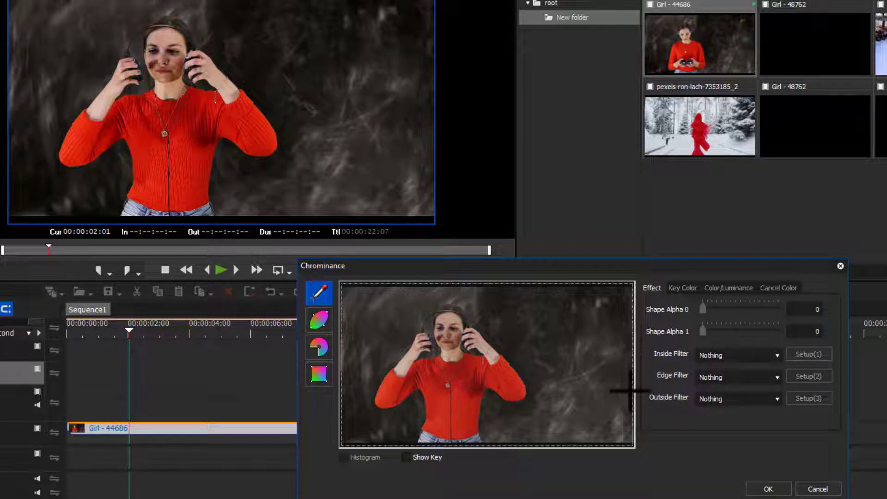
Step: Set the Chrominance inside filter to Color Wheel
{"action": "left_click", "coordinate": [721, 356]}
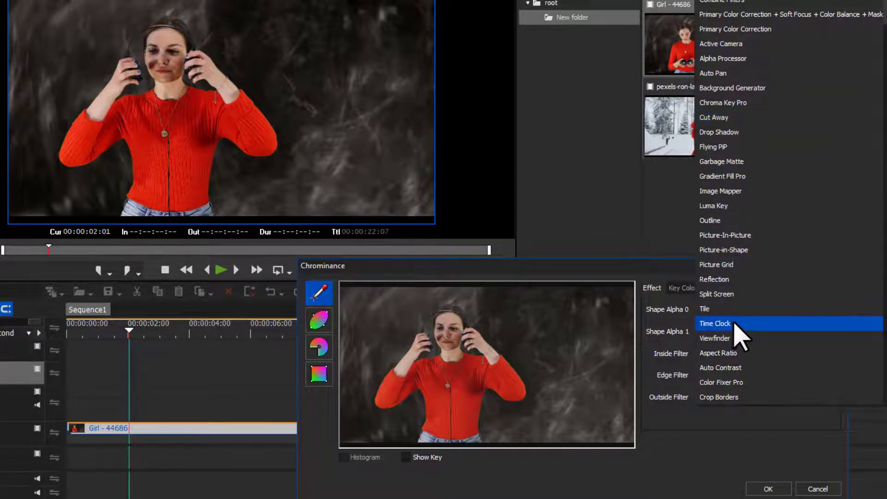
{"action": "key", "text": "Down"}
{"action": "key", "text": "Down"}
{"action": "key", "text": "Down"}
{"action": "key", "text": "Down"}
{"action": "key", "text": "Down"}
{"action": "key", "text": "Down"}
{"action": "key", "text": "Down"}
{"action": "key", "text": "Down"}
{"action": "key", "text": "Down"}
{"action": "key", "text": "Down"}
{"action": "key", "text": "Down"}
{"action": "key", "text": "Down"}
{"action": "key", "text": "Down"}
{"action": "key", "text": "Down"}
{"action": "key", "text": "Down"}
{"action": "key", "text": "Down"}
{"action": "key", "text": "Down"}
{"action": "key", "text": "Down"}
{"action": "key", "text": "Down"}
{"action": "key", "text": "Down"}
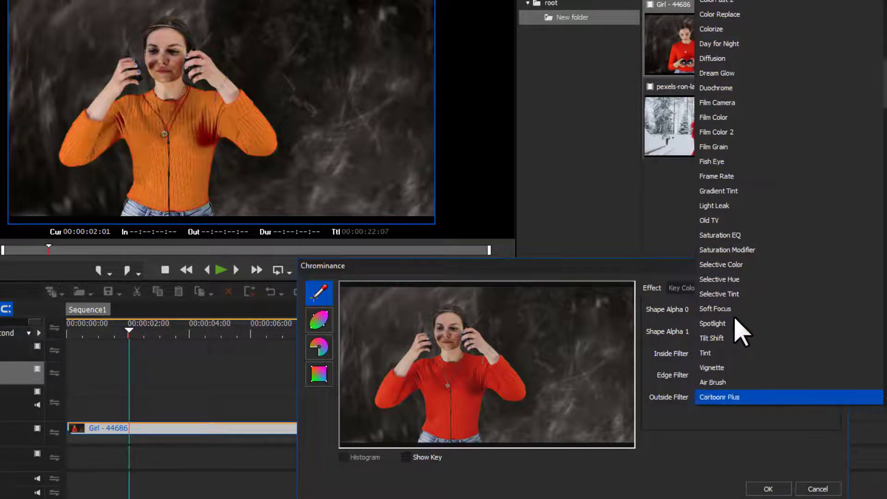
{"action": "key", "text": "Down"}
{"action": "key", "text": "Down"}
{"action": "key", "text": "Down"}
{"action": "key", "text": "Down"}
{"action": "key", "text": "Down"}
{"action": "key", "text": "Down"}
{"action": "key", "text": "Down"}
{"action": "key", "text": "Down"}
{"action": "key", "text": "Down"}
{"action": "key", "text": "Down"}
{"action": "key", "text": "Down"}
{"action": "key", "text": "Down"}
{"action": "key", "text": "Down"}
{"action": "key", "text": "Down"}
{"action": "key", "text": "Down"}
{"action": "key", "text": "Down"}
{"action": "key", "text": "Down"}
{"action": "key", "text": "Down"}
{"action": "key", "text": "Down"}
{"action": "key", "text": "Down"}
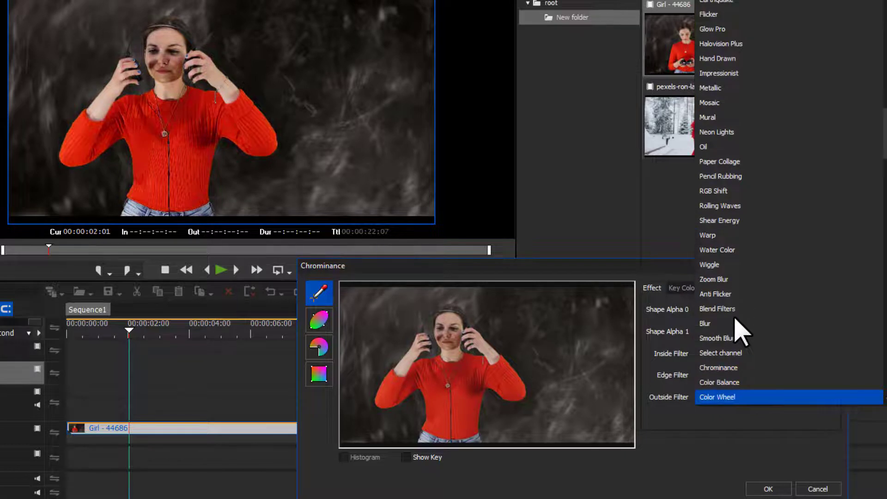
{"action": "left_click", "coordinate": [723, 368]}
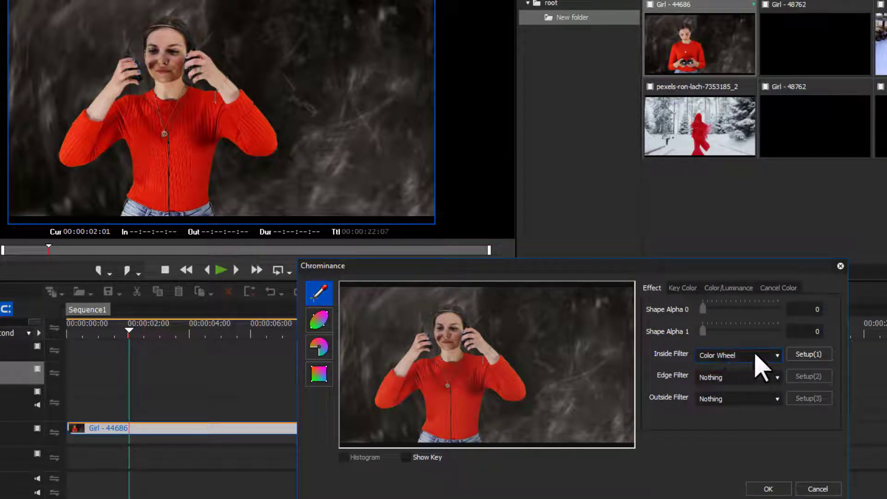
Step: Open the inside filter's Color Wheel setup and turn the sweater pink with hue -43.37 and saturation 23
{"action": "left_click", "coordinate": [809, 354]}
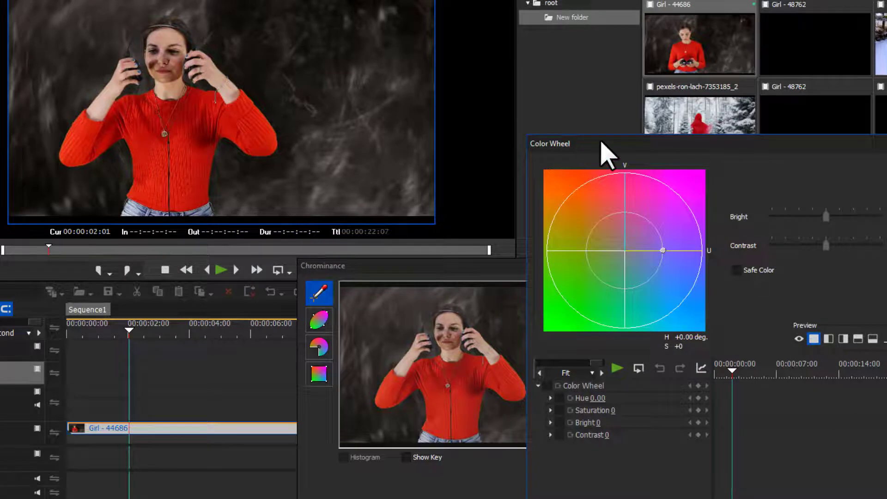
{"action": "left_click_drag", "start_coordinate": [600, 142], "coordinate": [573, 135]}
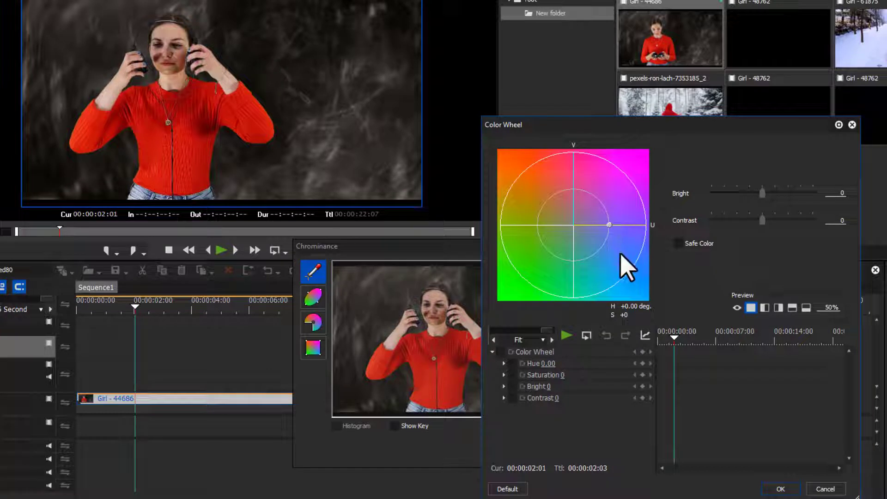
{"action": "left_click_drag", "start_coordinate": [622, 263], "coordinate": [515, 201]}
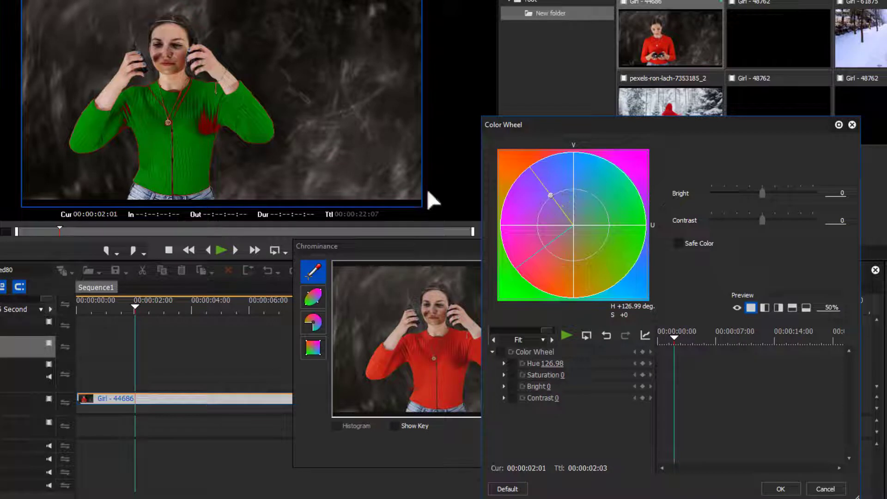
{"action": "left_click_drag", "start_coordinate": [537, 248], "coordinate": [617, 175]}
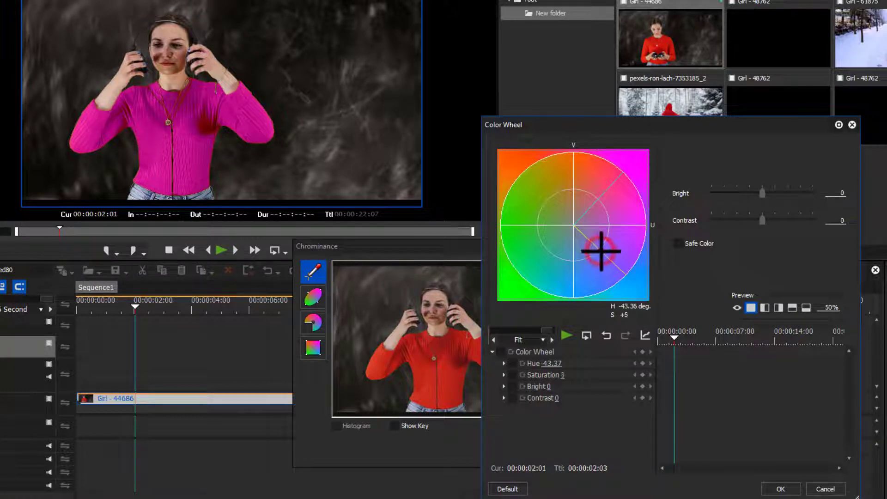
{"action": "left_click_drag", "start_coordinate": [600, 252], "coordinate": [606, 252]}
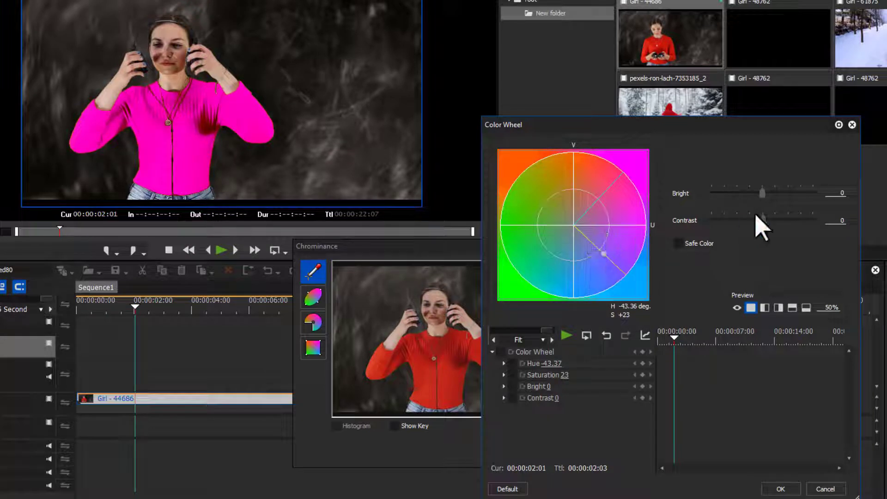
Step: Set the Color Wheel contrast to 37 and saturation to 25, and accept the color settings
{"action": "left_click_drag", "start_coordinate": [761, 218], "coordinate": [759, 194]}
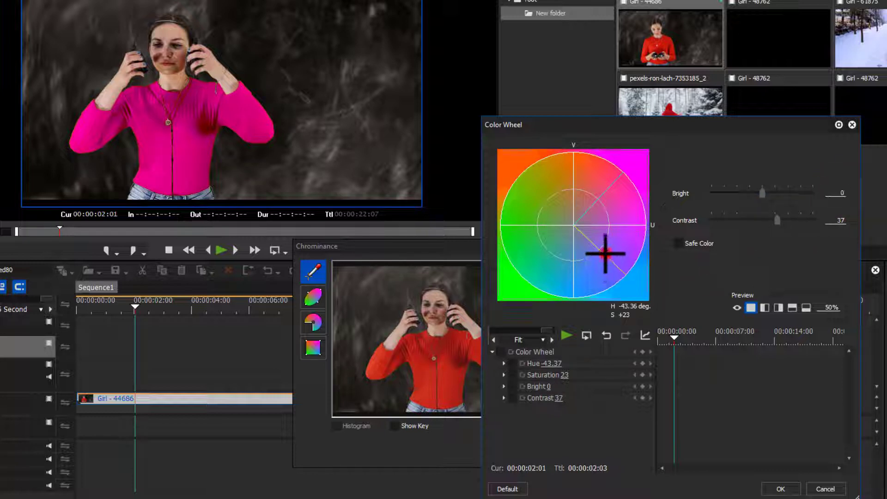
{"action": "mouse_move", "coordinate": [605, 253]}
{"action": "left_mouse_down"}
{"action": "mouse_move", "coordinate": [615, 265]}
{"action": "mouse_move", "coordinate": [579, 230]}
{"action": "mouse_move", "coordinate": [600, 259]}
{"action": "left_mouse_up"}
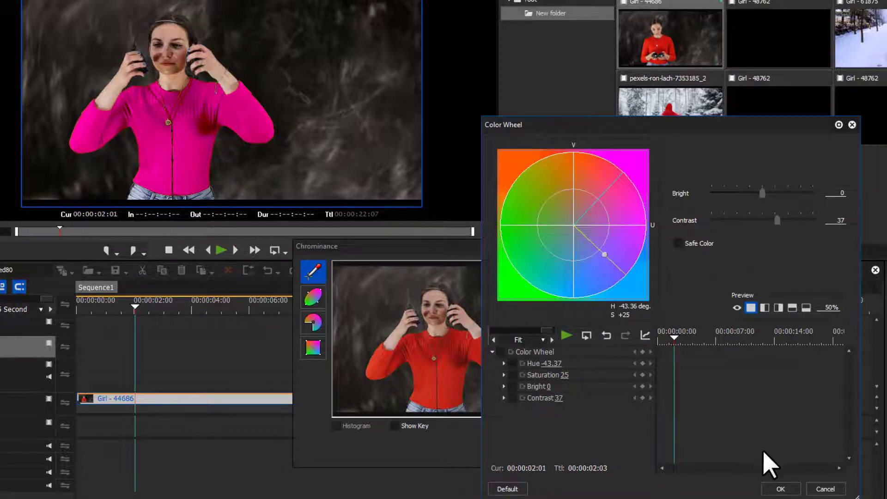
{"action": "left_click", "coordinate": [780, 489]}
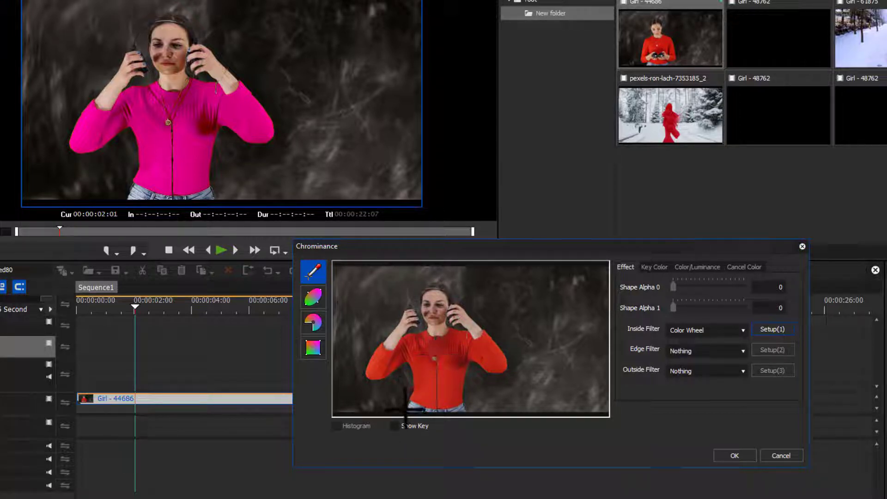
Step: Turn on Show Key for the Chrominance filter and inspect the sweater mask in the full-screen preview
{"action": "left_click", "coordinate": [395, 426]}
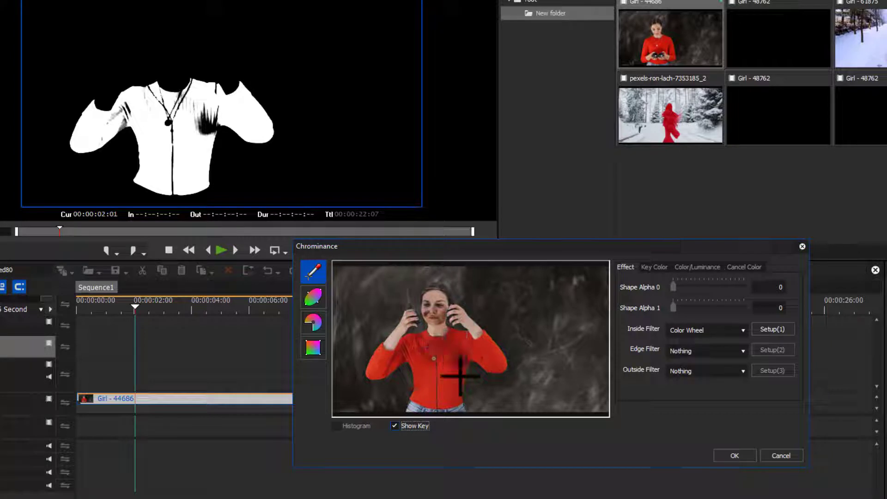
{"action": "left_click", "coordinate": [445, 369]}
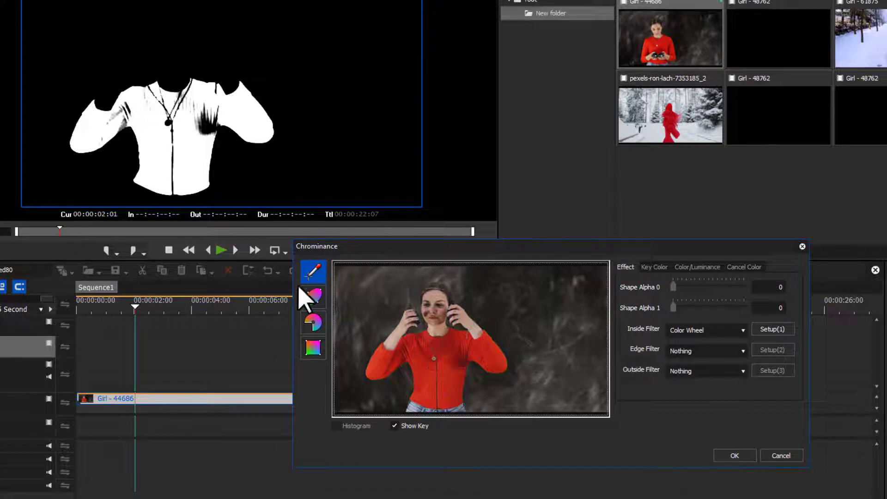
{"action": "left_click", "coordinate": [257, 135]}
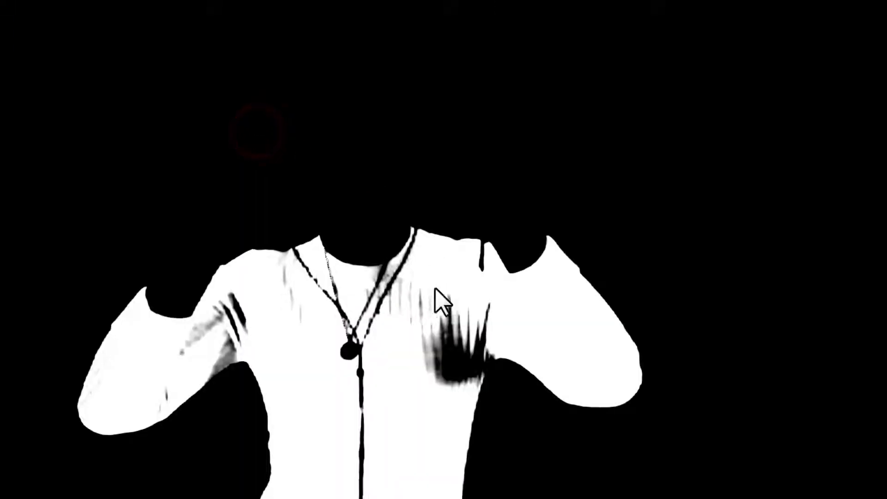
{"action": "double_click", "coordinate": [306, 281]}
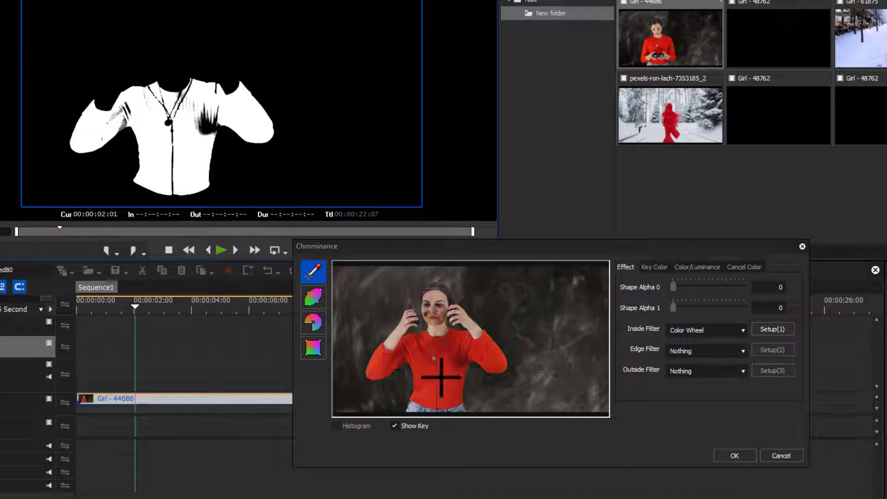
Step: Set Shape Alpha 0 to 7 and the chroma base to 204, and check the mask in the full-screen preview
{"action": "left_click", "coordinate": [673, 286]}
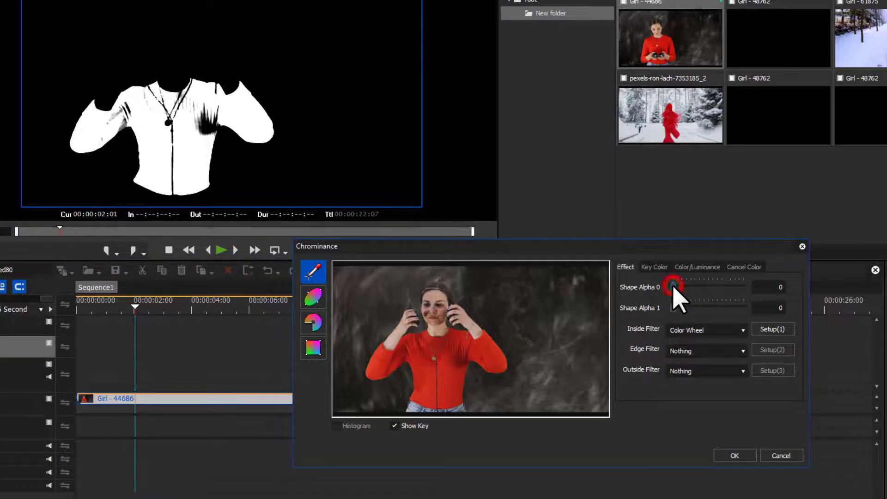
{"action": "left_click_drag", "start_coordinate": [673, 288], "coordinate": [675, 287]}
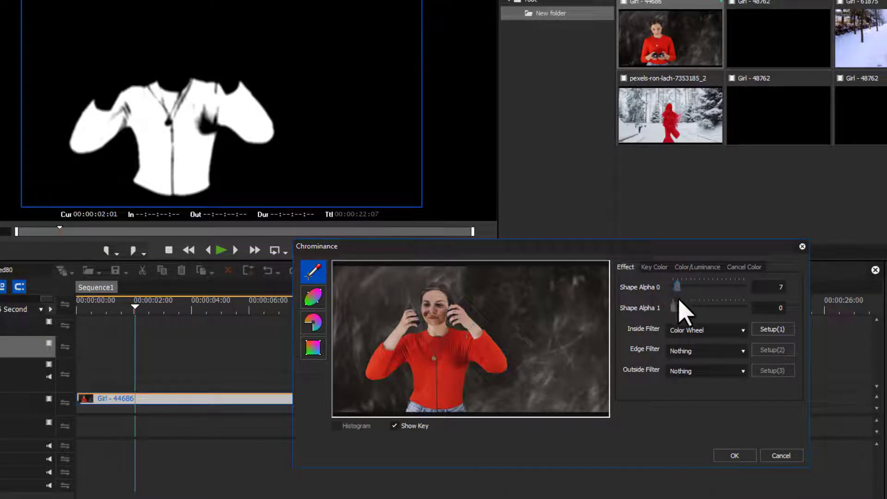
{"action": "left_click", "coordinate": [654, 268]}
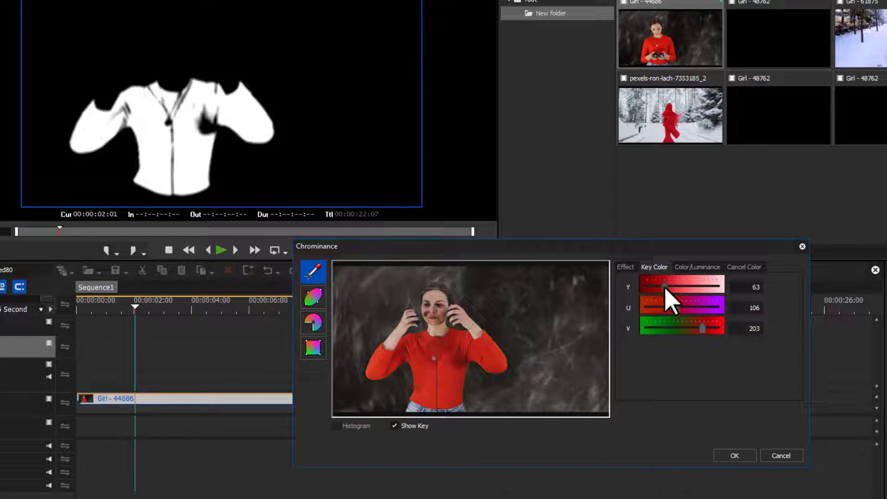
{"action": "left_click", "coordinate": [697, 268]}
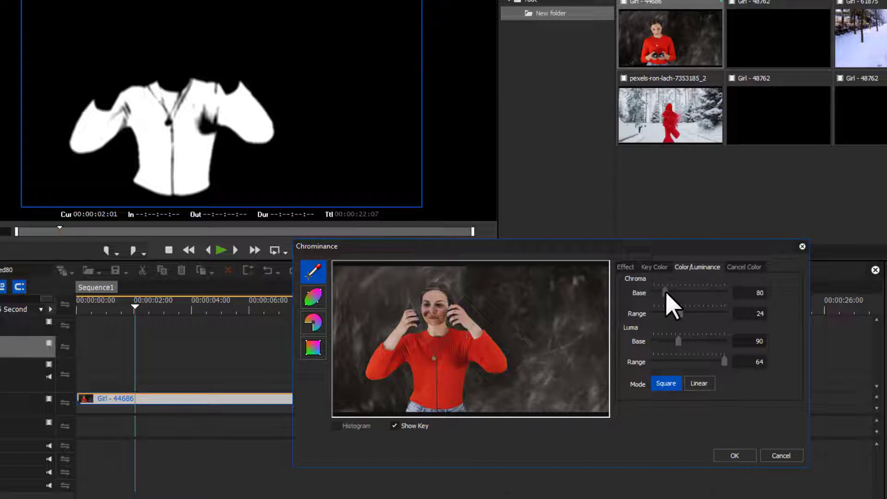
{"action": "mouse_move", "coordinate": [665, 292]}
{"action": "left_mouse_down"}
{"action": "mouse_move", "coordinate": [713, 290]}
{"action": "mouse_move", "coordinate": [668, 293]}
{"action": "left_mouse_up"}
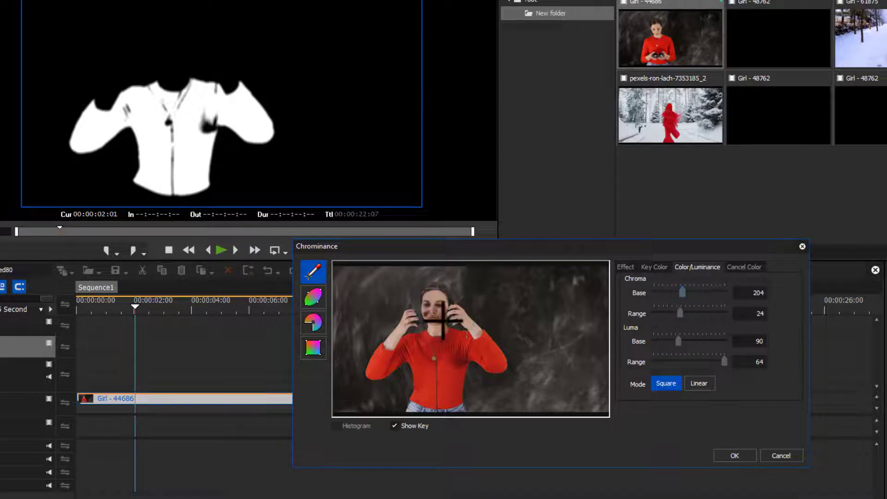
{"action": "double_click", "coordinate": [301, 174]}
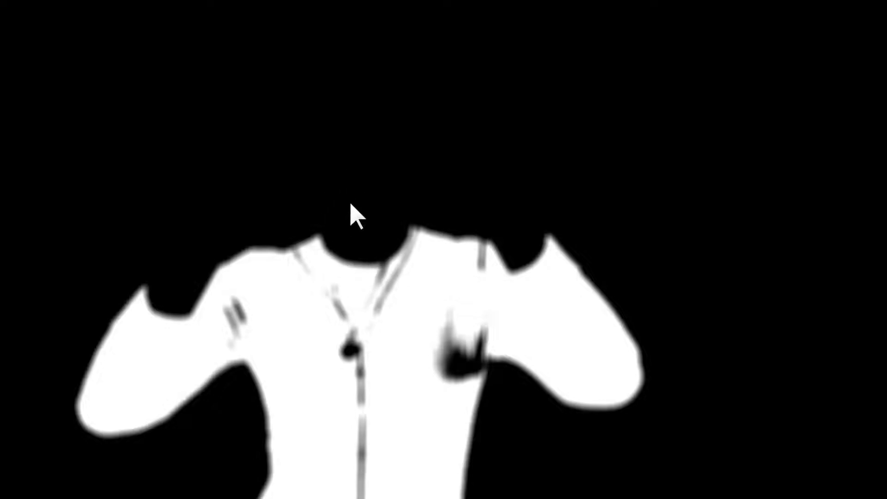
{"action": "left_click", "coordinate": [363, 187]}
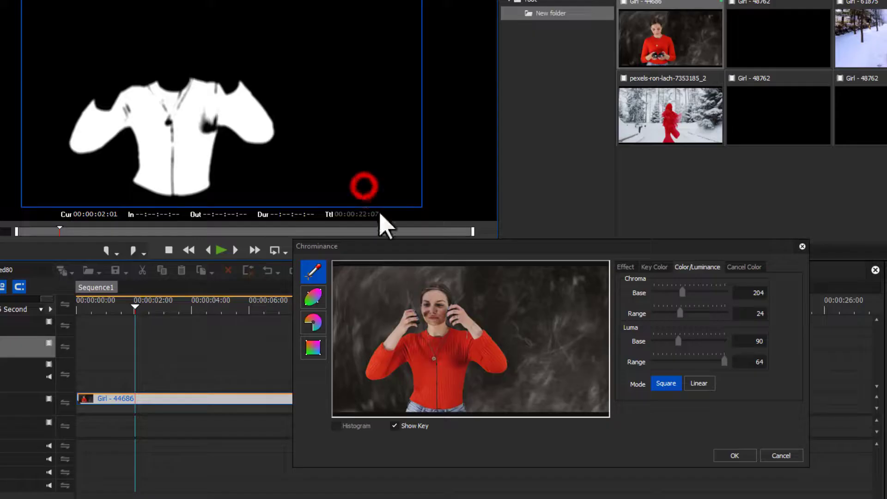
Step: Try a chroma base of 512, turn off Show Key, and check the mask and the recolored sweater in the full-screen preview
{"action": "mouse_move", "coordinate": [682, 292]}
{"action": "left_mouse_down"}
{"action": "mouse_move", "coordinate": [690, 292]}
{"action": "mouse_move", "coordinate": [683, 296]}
{"action": "left_mouse_up"}
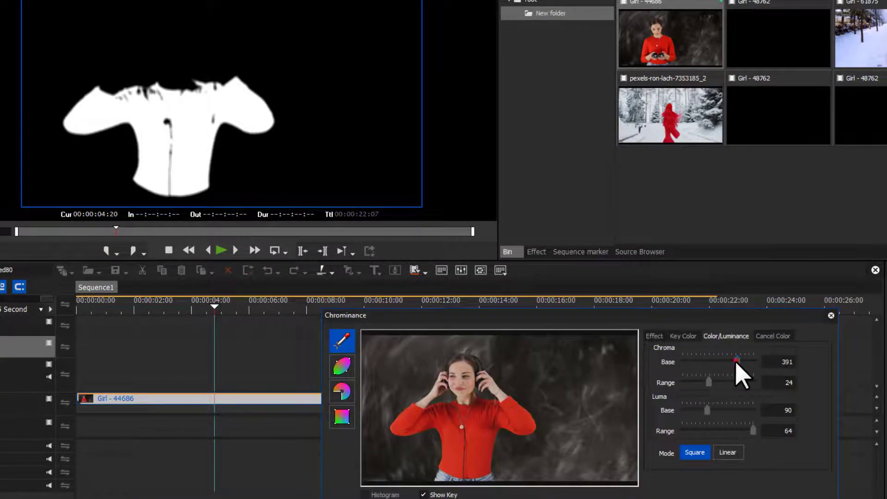
{"action": "left_click_drag", "start_coordinate": [736, 362], "coordinate": [756, 365]}
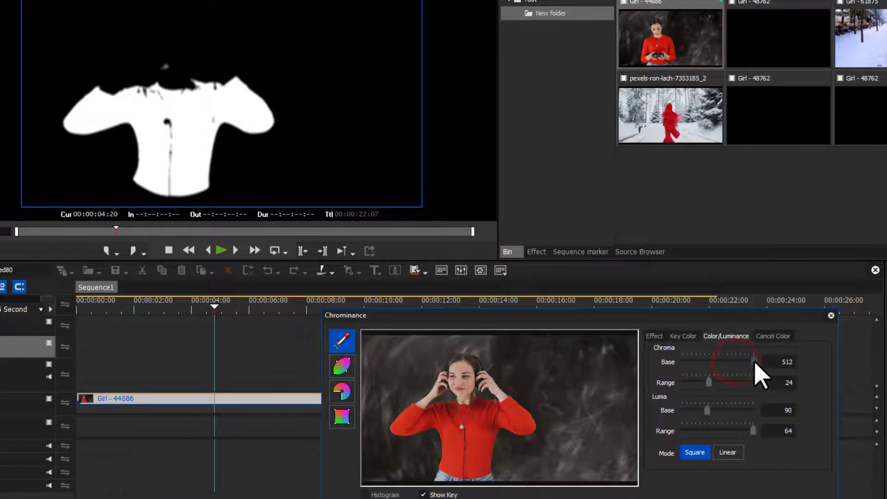
{"action": "double_click", "coordinate": [183, 82]}
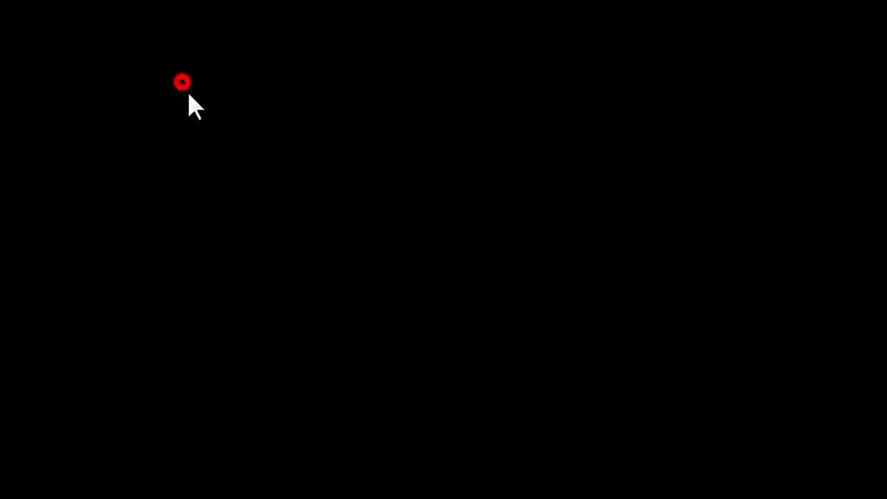
{"action": "double_click", "coordinate": [337, 193]}
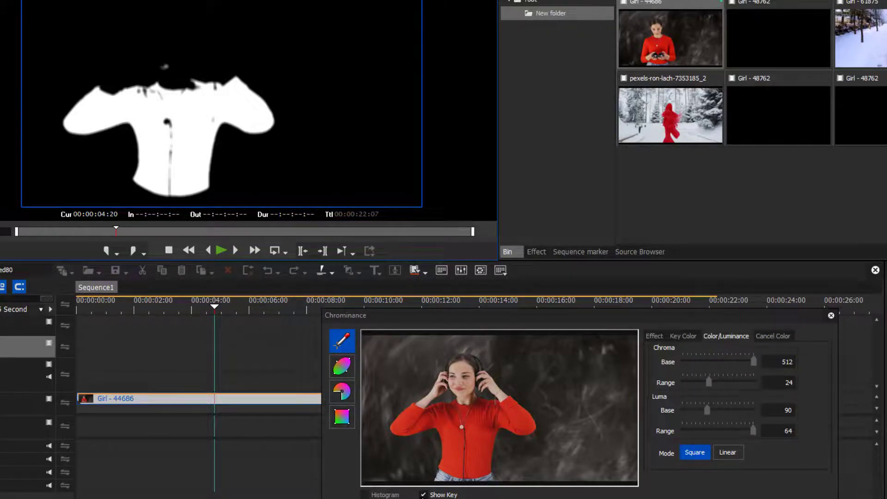
{"action": "left_click", "coordinate": [423, 495]}
{"action": "double_click", "coordinate": [335, 157]}
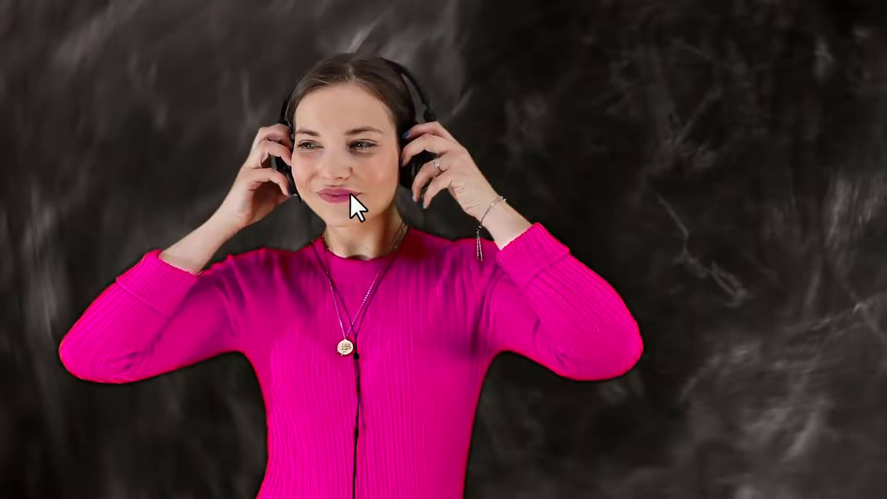
{"action": "double_click", "coordinate": [424, 287]}
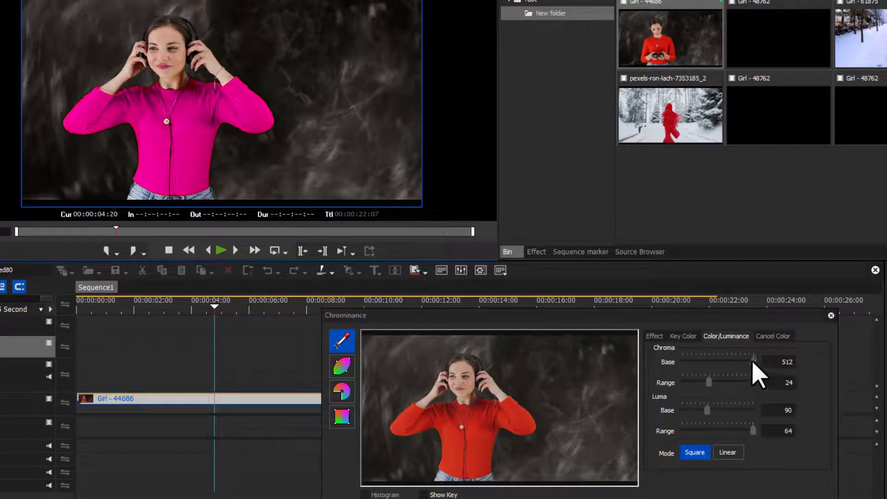
Step: Set the chroma base to 358 while viewing the key, turn off Show Key and check the sweater in the full-screen preview
{"action": "left_click_drag", "start_coordinate": [753, 362], "coordinate": [728, 368]}
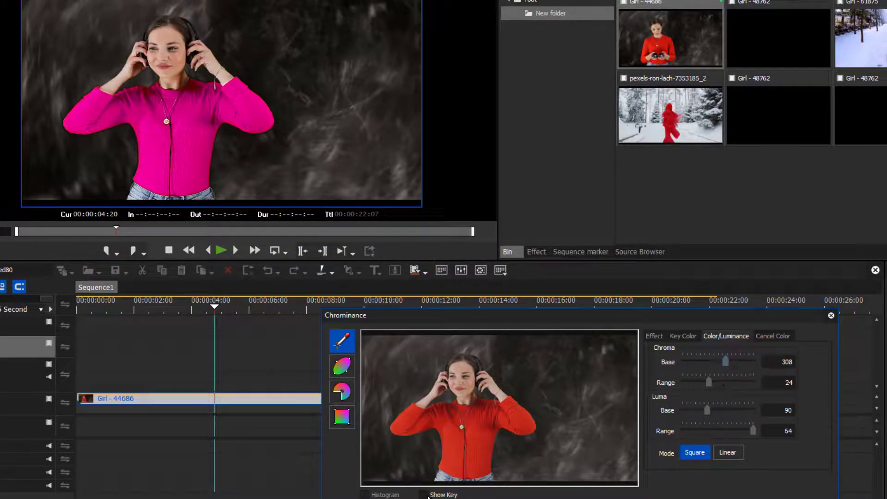
{"action": "left_click", "coordinate": [424, 494]}
{"action": "left_click", "coordinate": [314, 167]}
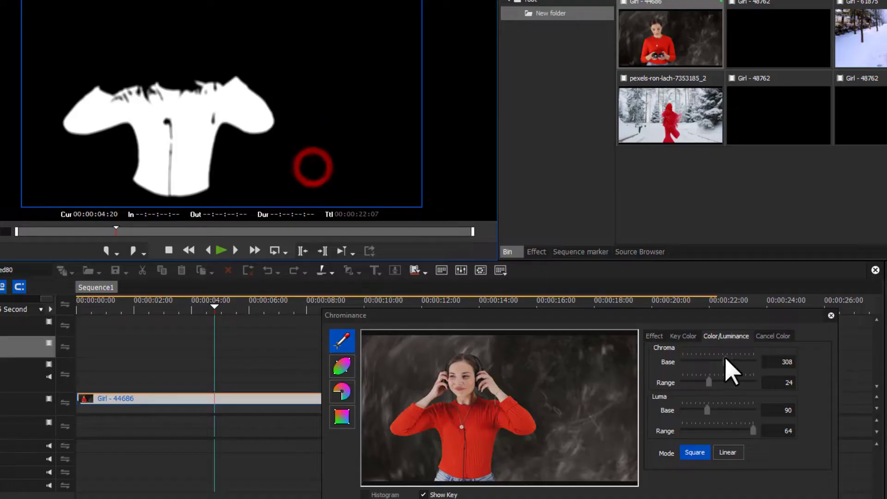
{"action": "left_click_drag", "start_coordinate": [726, 360], "coordinate": [733, 360]}
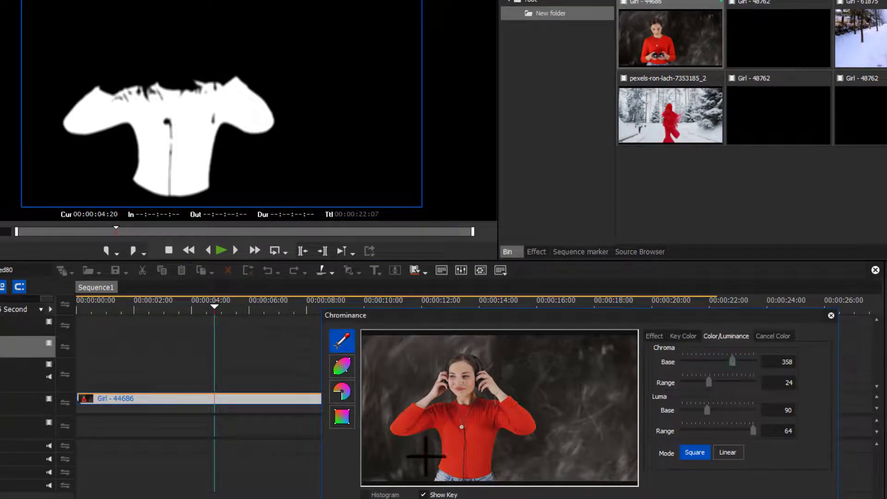
{"action": "left_click", "coordinate": [426, 492]}
{"action": "double_click", "coordinate": [236, 106]}
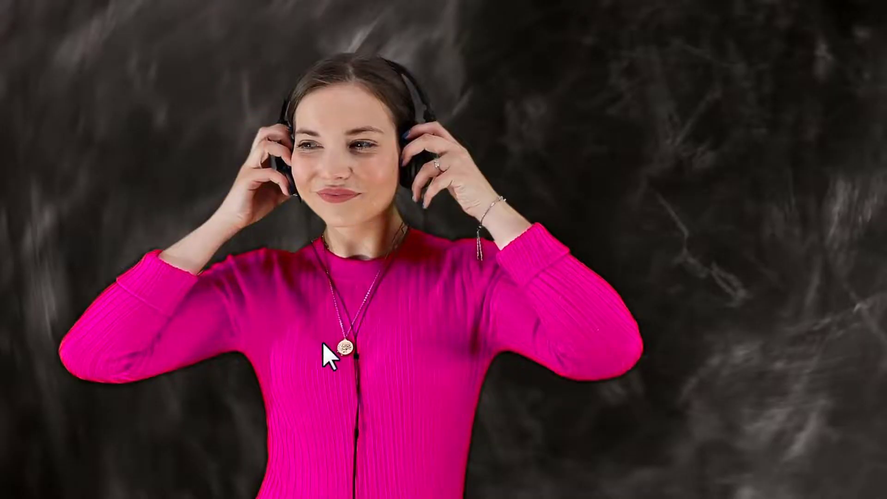
{"action": "double_click", "coordinate": [410, 254]}
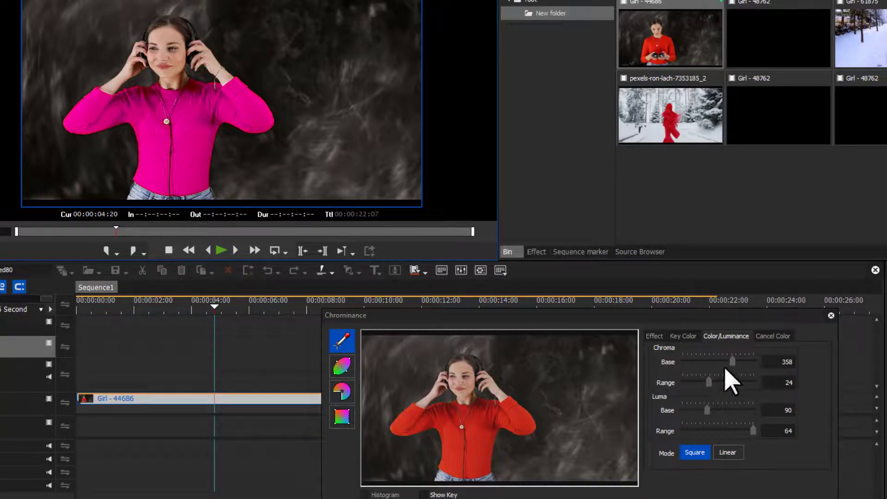
Step: Set Shape Alpha 0 to 4 and compare the key mask with the recolored image by toggling Show Key
{"action": "left_click", "coordinate": [424, 495]}
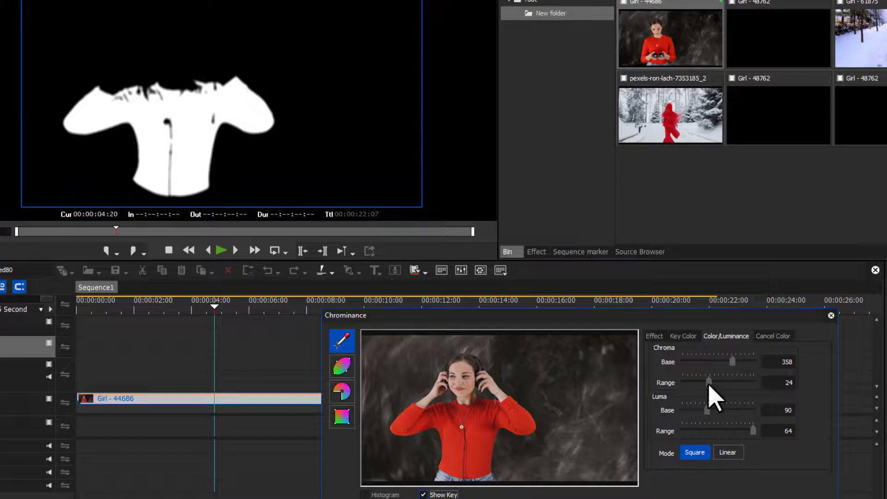
{"action": "left_click", "coordinate": [735, 365]}
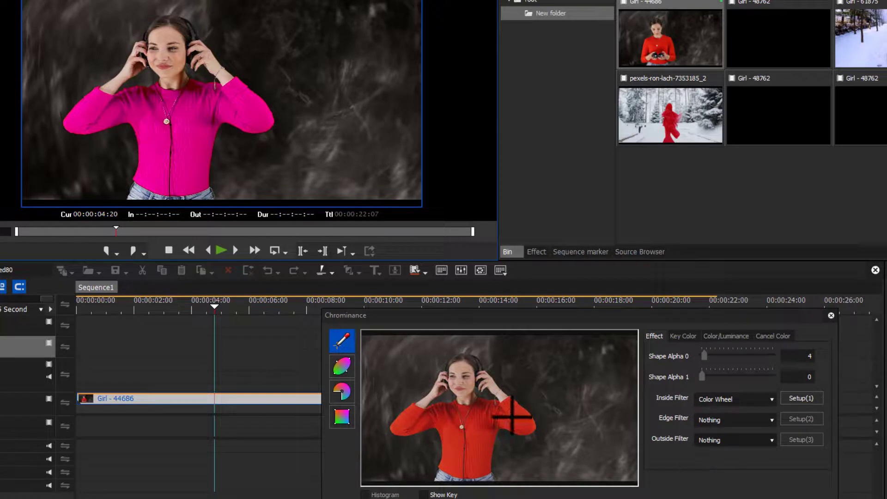
{"action": "left_click", "coordinate": [423, 495]}
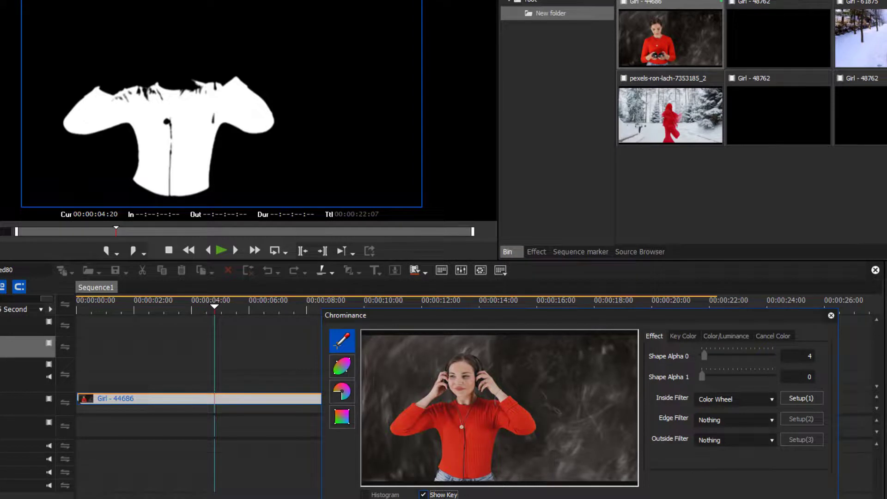
{"action": "left_click", "coordinate": [435, 494]}
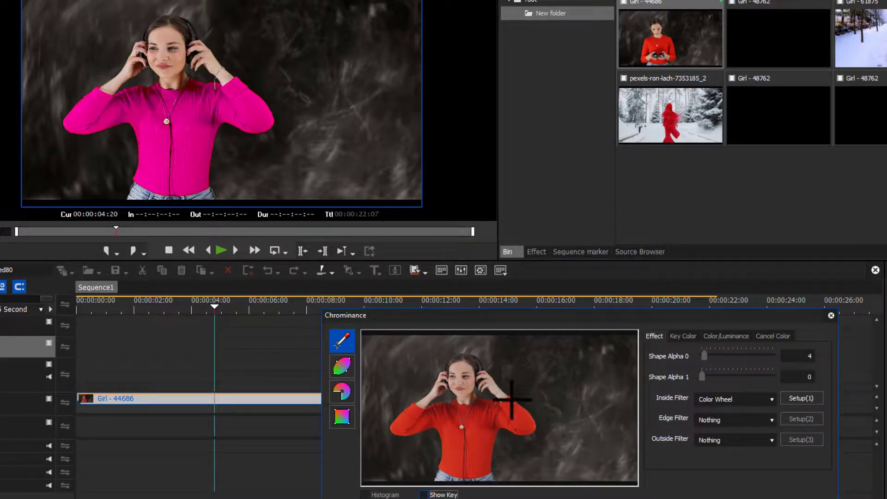
Step: Choose Color Balance as the Chrominance outside filter
{"action": "left_click", "coordinate": [715, 441]}
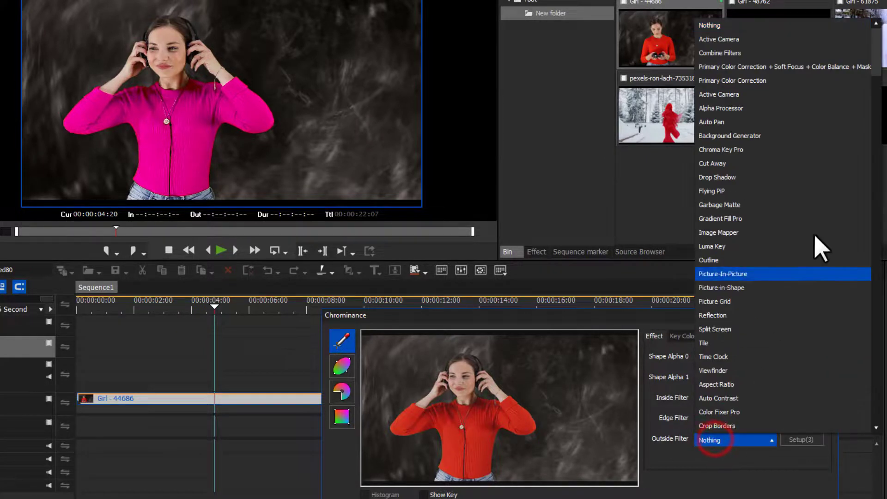
{"action": "key", "text": "Down"}
{"action": "key", "text": "Down"}
{"action": "key", "text": "Down"}
{"action": "key", "text": "Down"}
{"action": "key", "text": "Down"}
{"action": "key", "text": "Down"}
{"action": "key", "text": "Down"}
{"action": "key", "text": "Down"}
{"action": "key", "text": "Down"}
{"action": "key", "text": "Down"}
{"action": "key", "text": "Down"}
{"action": "key", "text": "Down"}
{"action": "key", "text": "Down"}
{"action": "key", "text": "Down"}
{"action": "key", "text": "Down"}
{"action": "key", "text": "Down"}
{"action": "key", "text": "Down"}
{"action": "key", "text": "Down"}
{"action": "key", "text": "Down"}
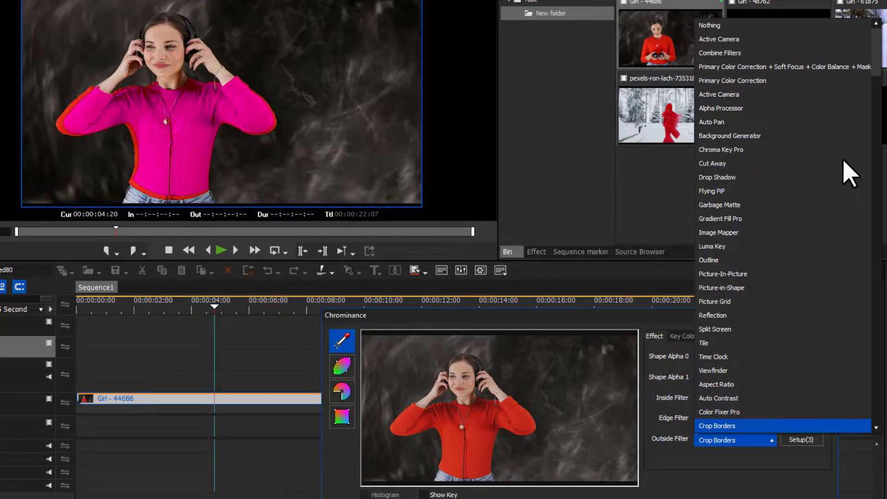
{"action": "key", "text": "Down"}
{"action": "key", "text": "Down"}
{"action": "key", "text": "Down"}
{"action": "key", "text": "Down"}
{"action": "key", "text": "Down"}
{"action": "key", "text": "Down"}
{"action": "key", "text": "Down"}
{"action": "key", "text": "Down"}
{"action": "key", "text": "Down"}
{"action": "key", "text": "Down"}
{"action": "key", "text": "Down"}
{"action": "key", "text": "Down"}
{"action": "key", "text": "Down"}
{"action": "key", "text": "Down"}
{"action": "key", "text": "Down"}
{"action": "key", "text": "Down"}
{"action": "key", "text": "Down"}
{"action": "key", "text": "Down"}
{"action": "key", "text": "Down"}
{"action": "key", "text": "Down"}
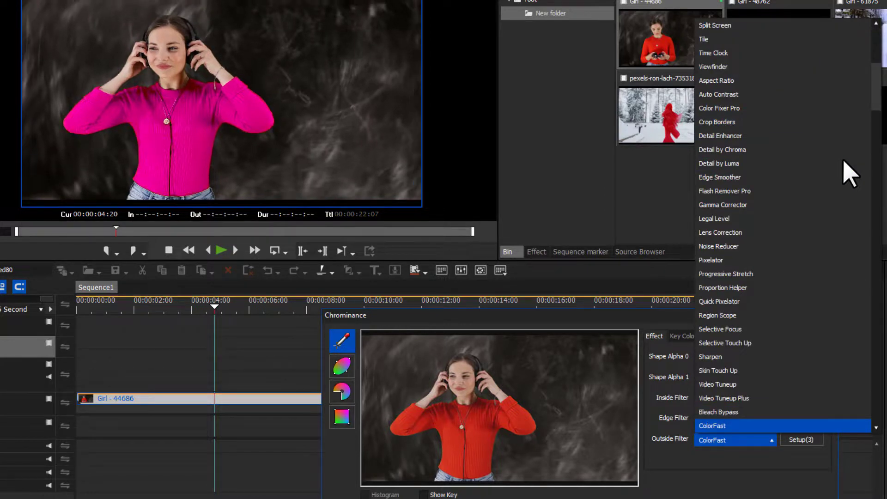
{"action": "key", "text": "Down"}
{"action": "key", "text": "Down"}
{"action": "key", "text": "Down"}
{"action": "key", "text": "Down"}
{"action": "key", "text": "Down"}
{"action": "key", "text": "Down"}
{"action": "key", "text": "Down"}
{"action": "key", "text": "Down"}
{"action": "key", "text": "Down"}
{"action": "key", "text": "Down"}
{"action": "key", "text": "Down"}
{"action": "key", "text": "Down"}
{"action": "key", "text": "Down"}
{"action": "key", "text": "Down"}
{"action": "key", "text": "Down"}
{"action": "key", "text": "Down"}
{"action": "key", "text": "Down"}
{"action": "key", "text": "Down"}
{"action": "key", "text": "Down"}
{"action": "key", "text": "Down"}
{"action": "key", "text": "Down"}
{"action": "key", "text": "Down"}
{"action": "key", "text": "Down"}
{"action": "key", "text": "Down"}
{"action": "key", "text": "Down"}
{"action": "key", "text": "Down"}
{"action": "key", "text": "Down"}
{"action": "key", "text": "Down"}
{"action": "key", "text": "Down"}
{"action": "key", "text": "Down"}
{"action": "key", "text": "Down"}
{"action": "key", "text": "Down"}
{"action": "key", "text": "Down"}
{"action": "key", "text": "Down"}
{"action": "key", "text": "Down"}
{"action": "key", "text": "Down"}
{"action": "key", "text": "Down"}
{"action": "key", "text": "Down"}
{"action": "key", "text": "Down"}
{"action": "key", "text": "Down"}
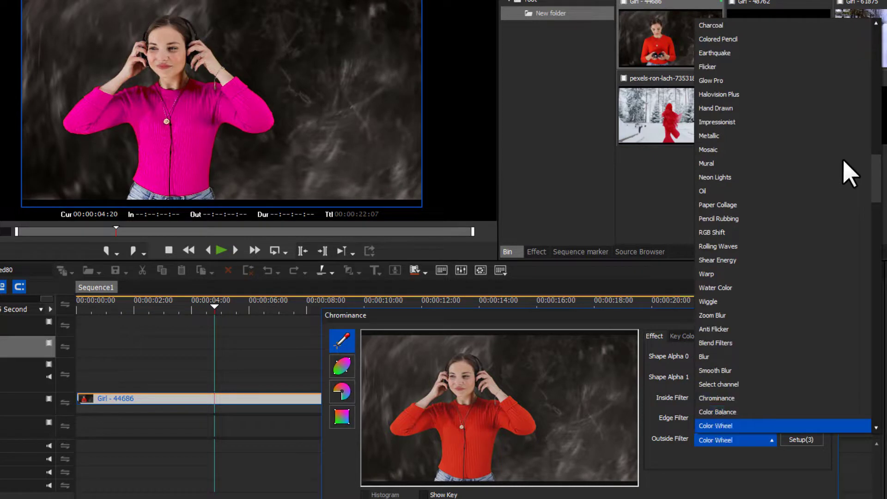
{"action": "left_click", "coordinate": [713, 412]}
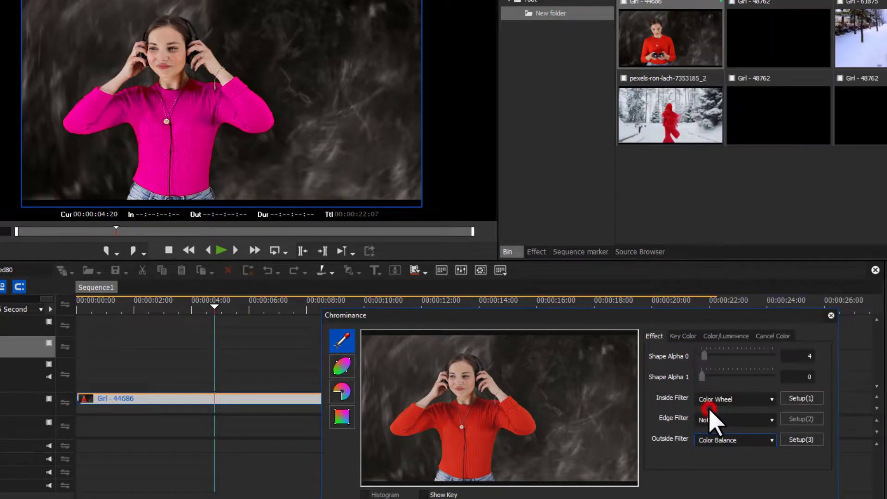
Step: Set the outside filter's Color Balance chroma to -128 and accept the settings
{"action": "left_click", "coordinate": [803, 441]}
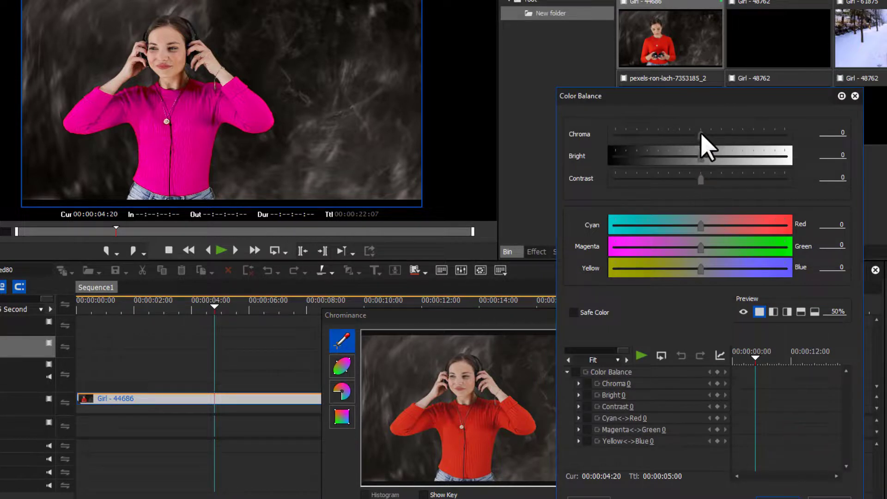
{"action": "left_click_drag", "start_coordinate": [700, 135], "coordinate": [605, 135]}
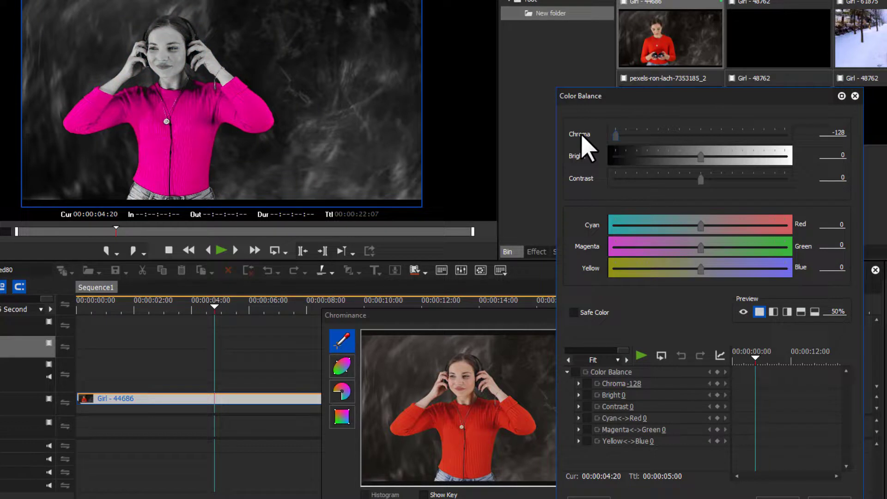
{"action": "left_click", "coordinate": [777, 497]}
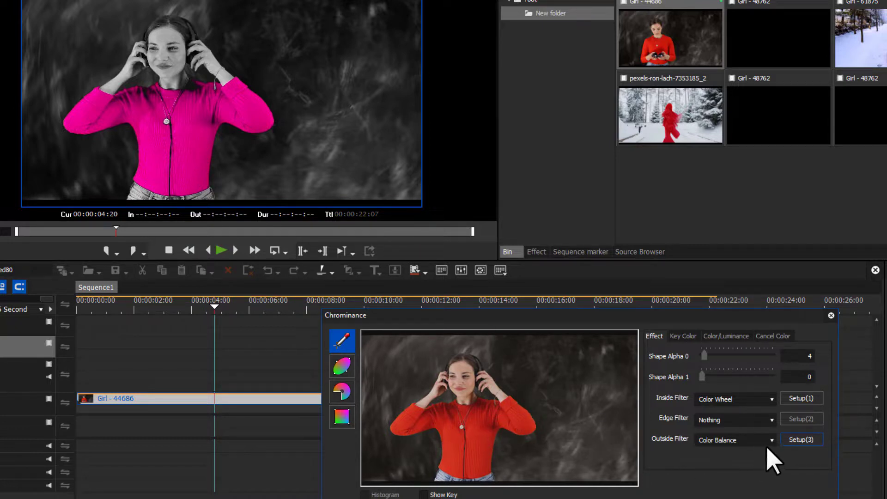
Step: Inspect the sweater and its desaturated surroundings in the full-screen preview, and play the clip from near its start
{"action": "double_click", "coordinate": [267, 99]}
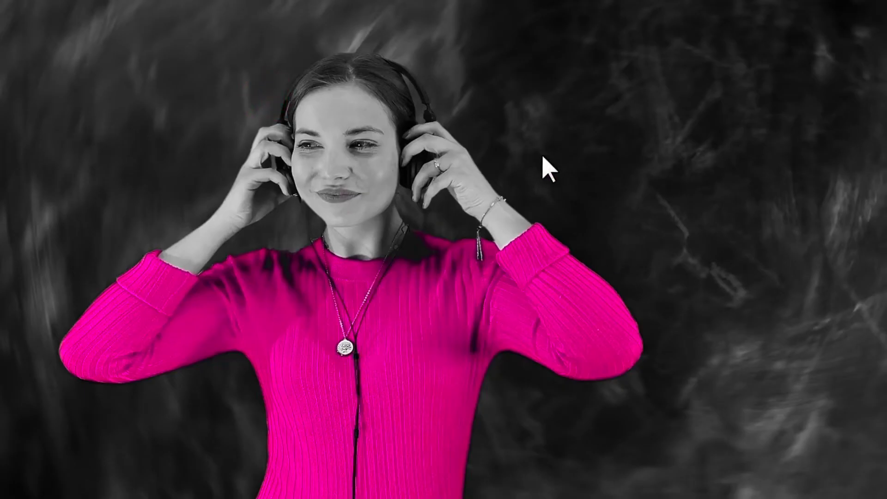
{"action": "double_click", "coordinate": [397, 273]}
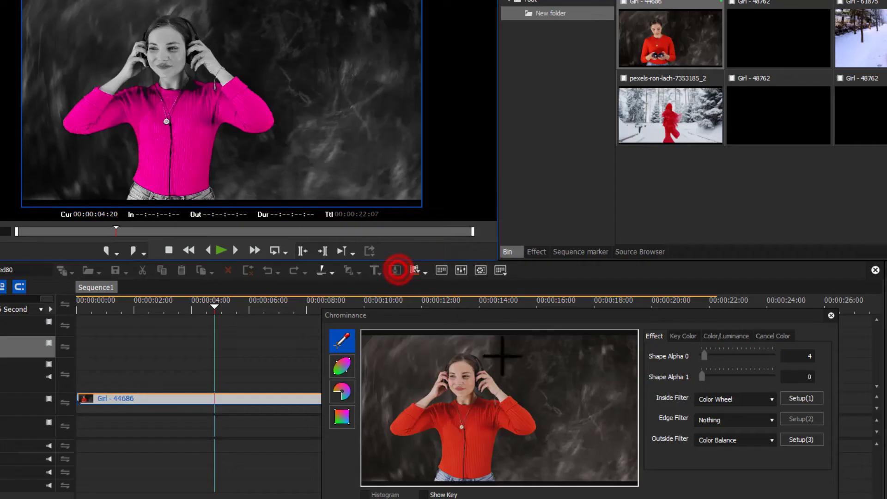
{"action": "left_click_drag", "start_coordinate": [512, 315], "coordinate": [538, 320]}
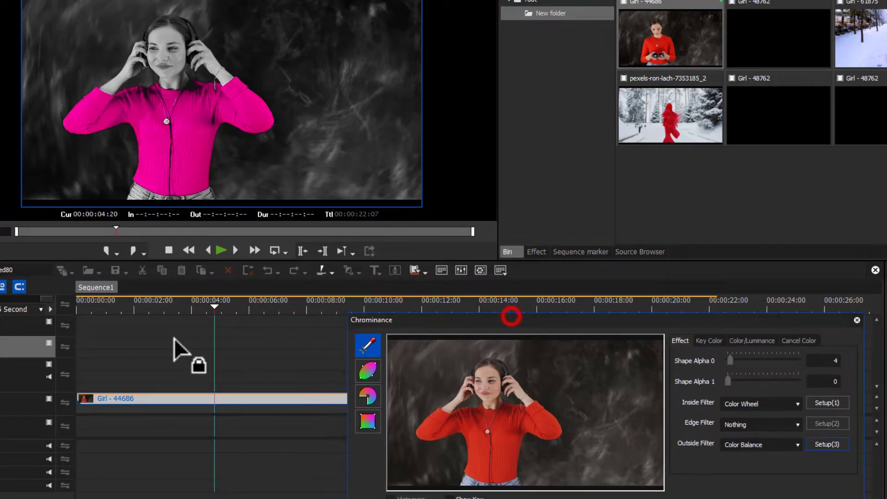
{"action": "left_click", "coordinate": [109, 309]}
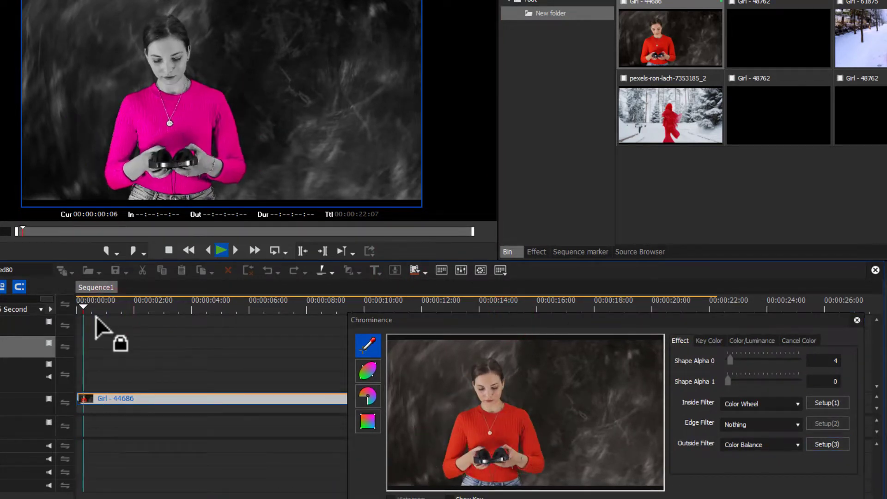
{"action": "double_click", "coordinate": [212, 142]}
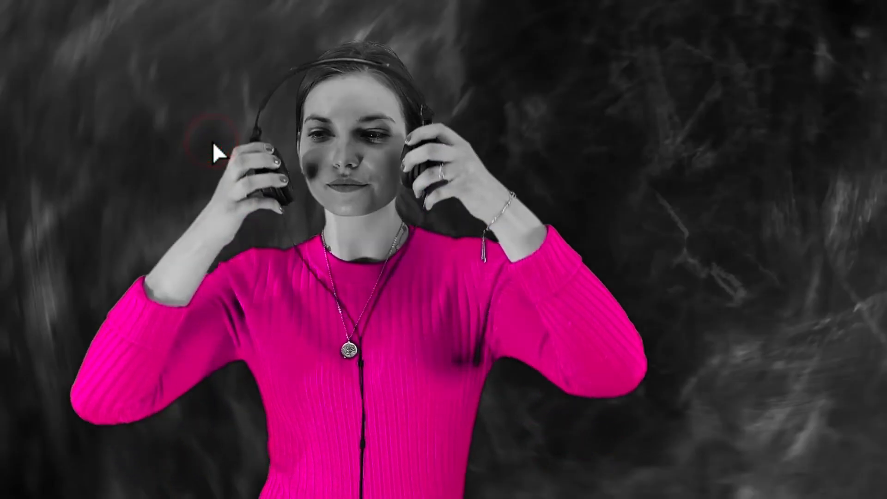
{"action": "double_click", "coordinate": [212, 141]}
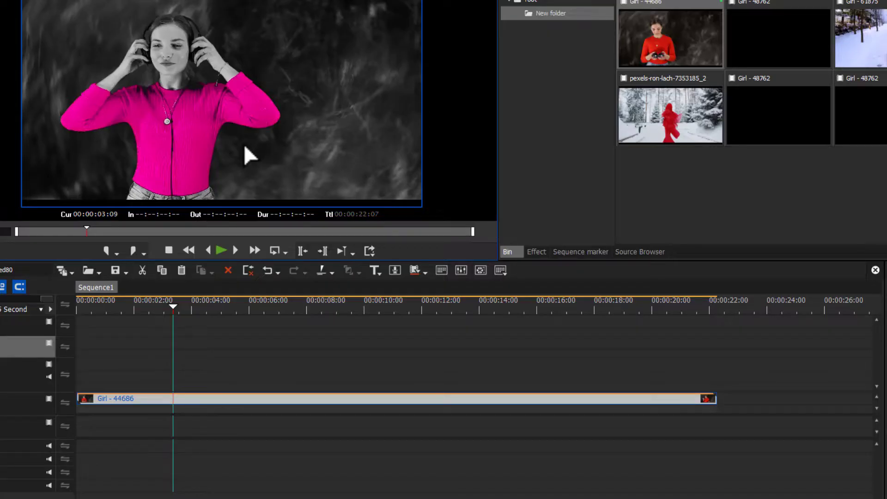